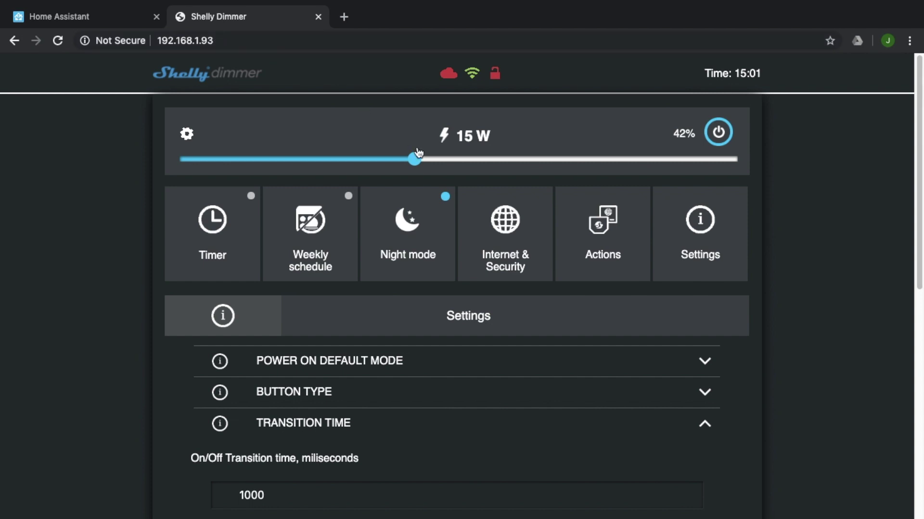
# - Show the Internet & Security section with its WiFi, login, SNTP, developer and cloud options
pyautogui.click(515, 253)
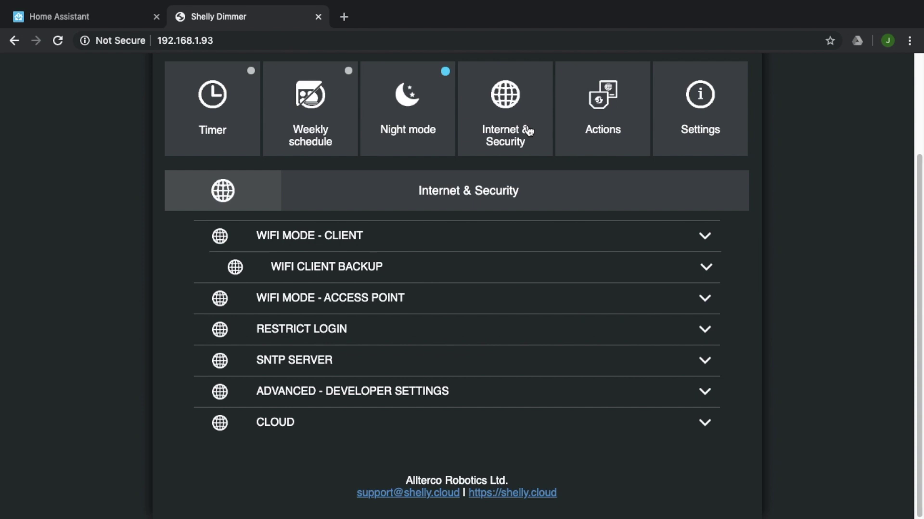
# - Return to the Settings section and collapse the Transition Time and Fade Rate options
pyautogui.click(699, 110)
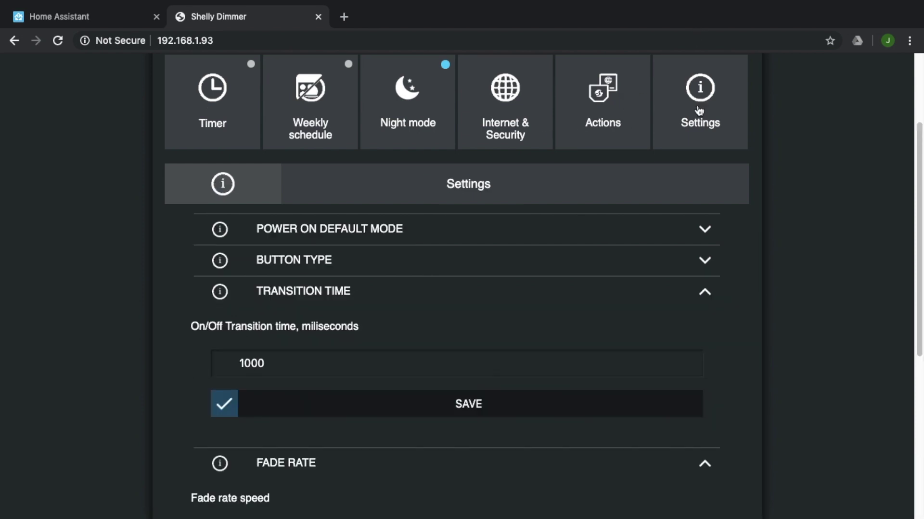
pyautogui.click(705, 293)
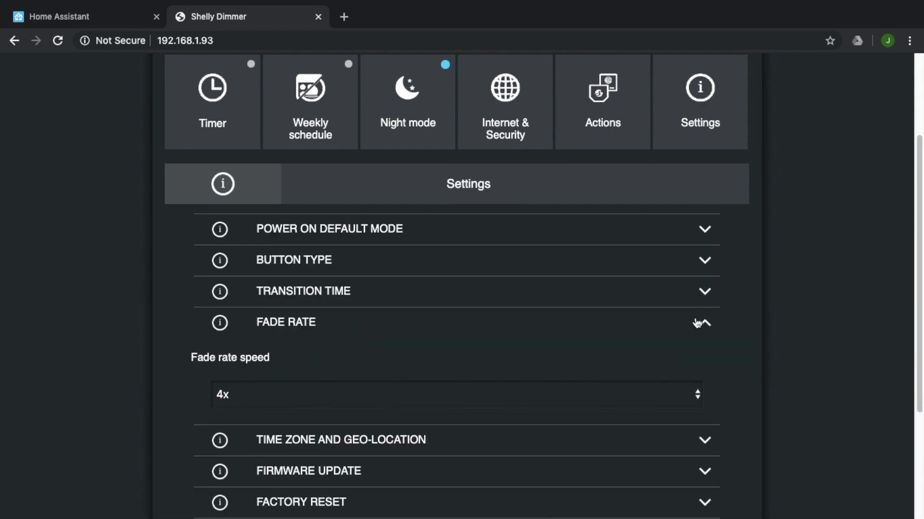
pyautogui.click(703, 329)
pyautogui.scroll(-1, 491, 338)
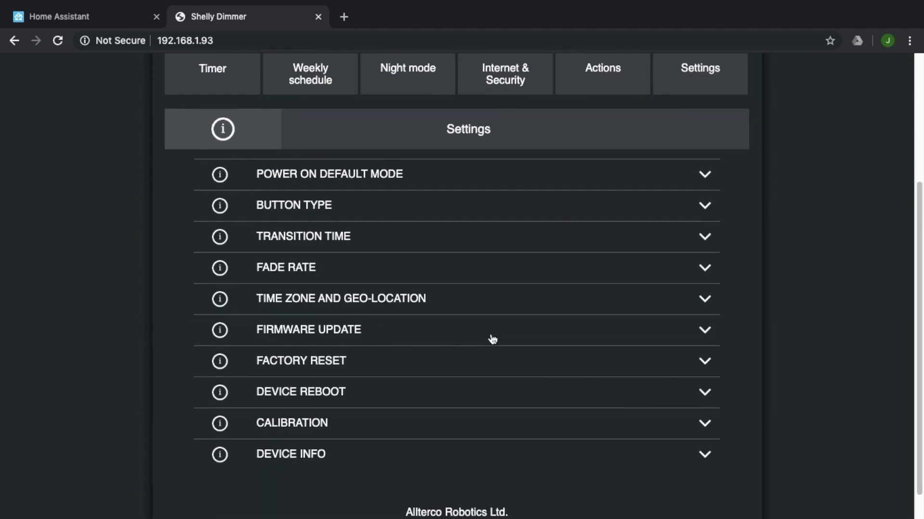
# - Check the firmware version, then expand Calibration to show the Trailing edge dimming type
pyautogui.click(683, 329)
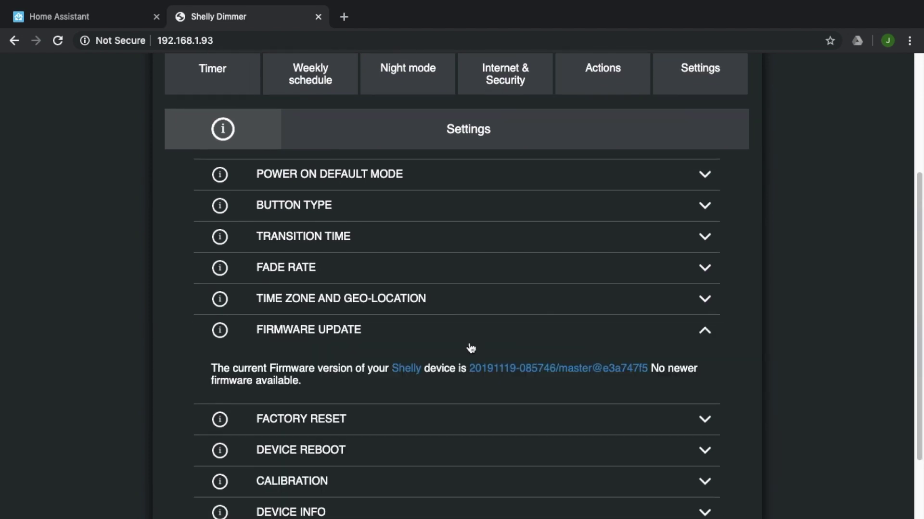
pyautogui.click(715, 336)
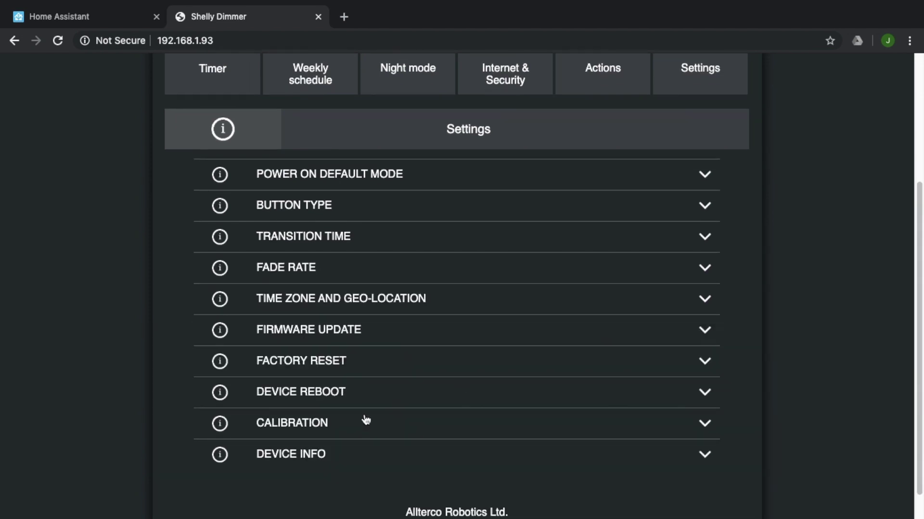
pyautogui.click(325, 419)
pyautogui.scroll(-3, 326, 425)
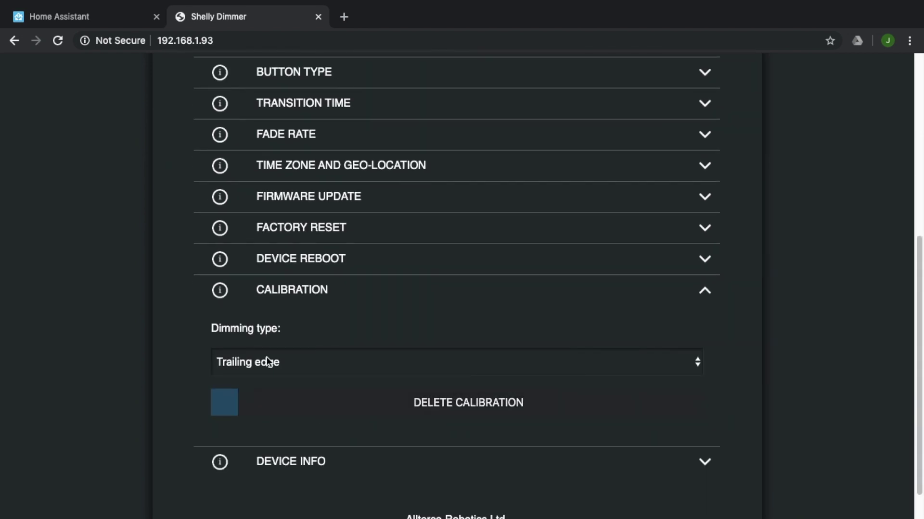
pyautogui.click(345, 369)
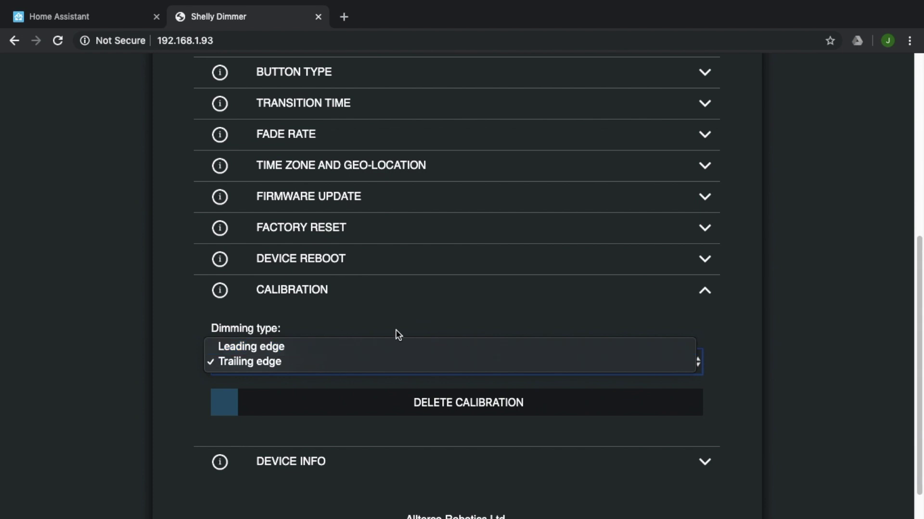
pyautogui.click(466, 310)
pyautogui.scroll(7, 468, 307)
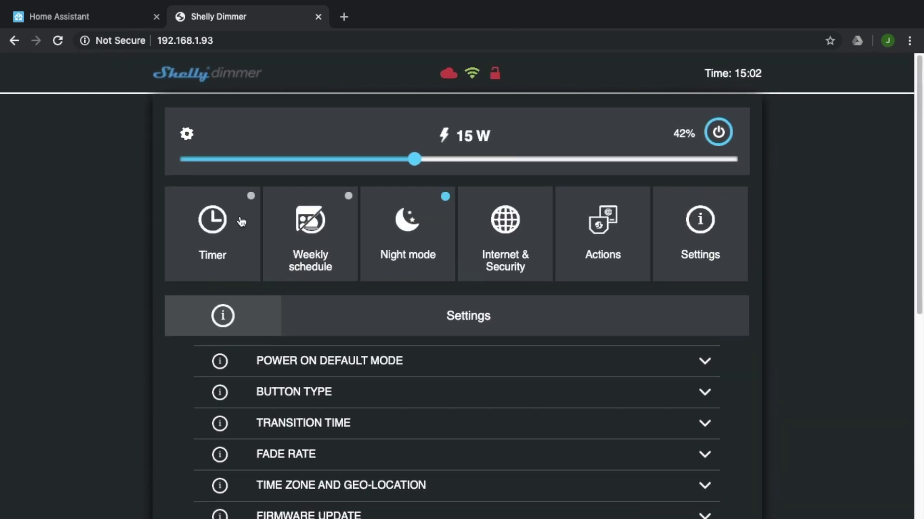
# - Browse the Timer and Weekly schedule sections, ending on Night mode (22:00–07:00 at 20%)
pyautogui.click(241, 222)
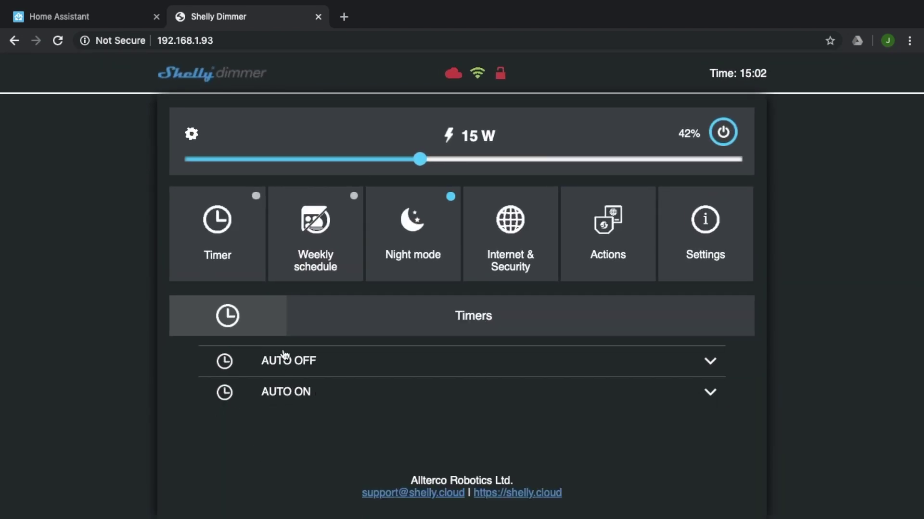
pyautogui.click(332, 243)
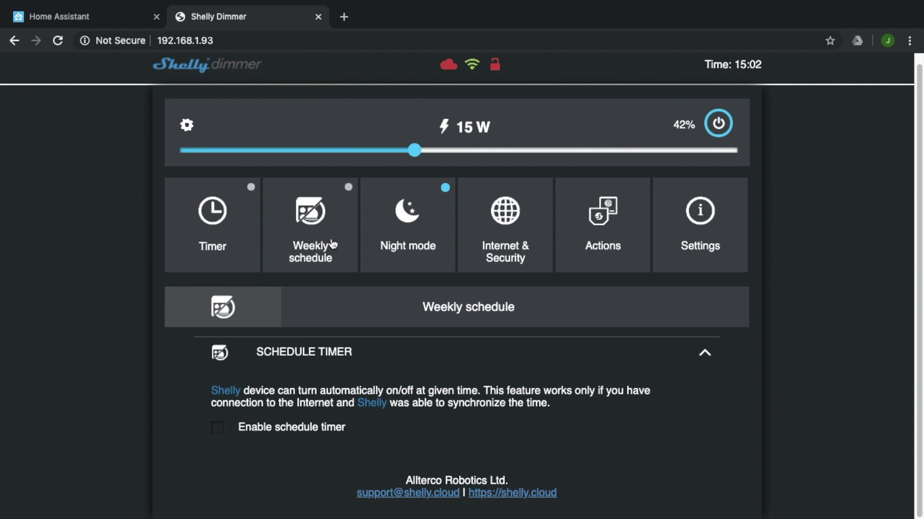
pyautogui.click(414, 212)
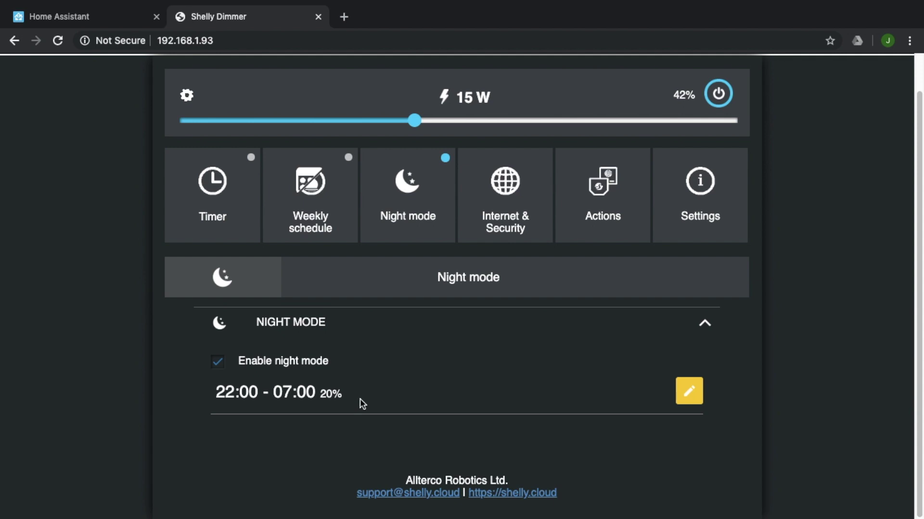
# - Review the Advanced Developer MQTT settings under Internet & Security, then show the Actions URL list
pyautogui.click(504, 225)
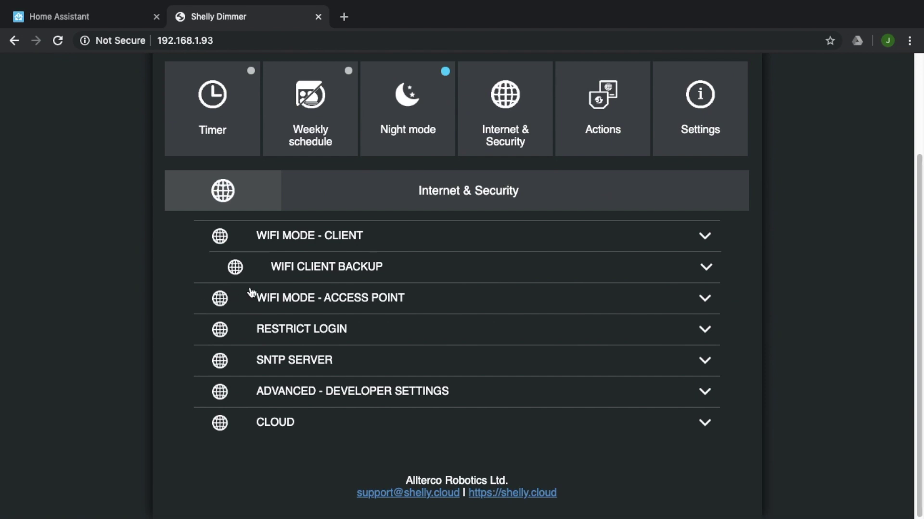
pyautogui.click(293, 395)
pyautogui.scroll(-4, 293, 365)
pyautogui.scroll(1, 290, 389)
pyautogui.scroll(-9, 291, 392)
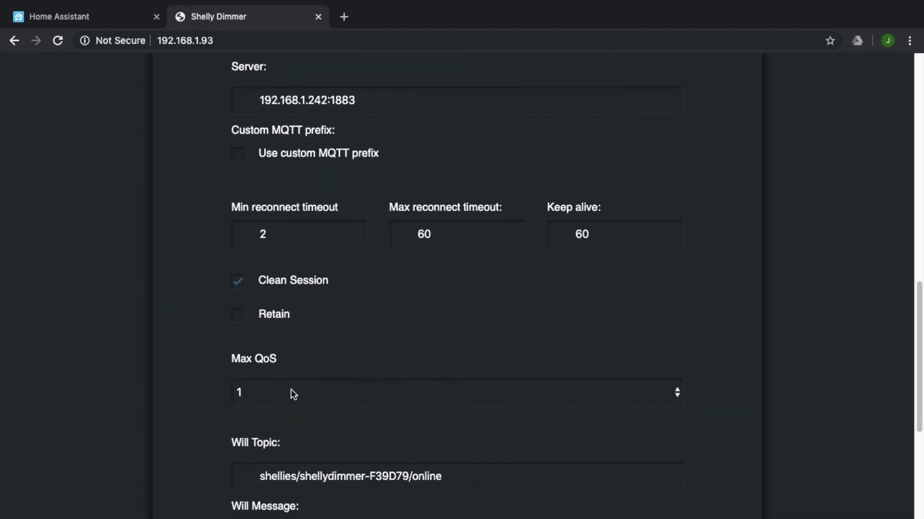
pyautogui.scroll(-3, 291, 393)
pyautogui.scroll(15, 290, 390)
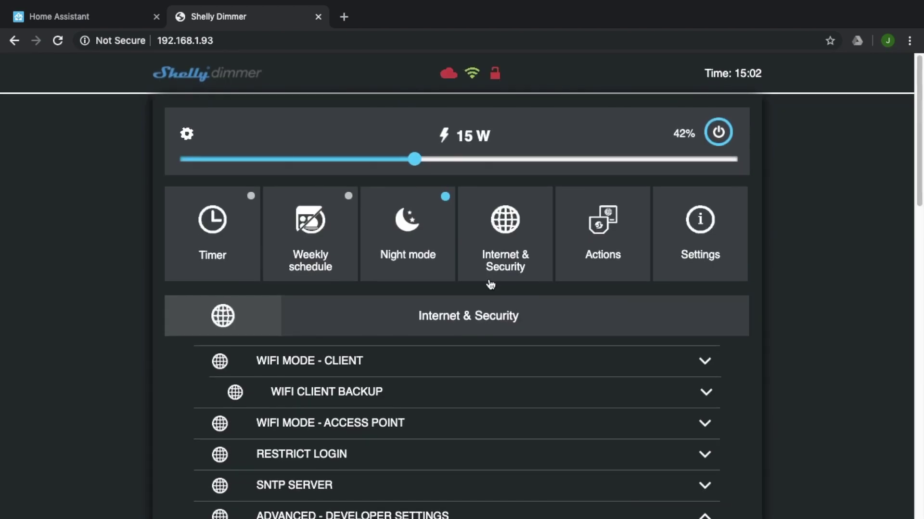
pyautogui.scroll(-3, 412, 371)
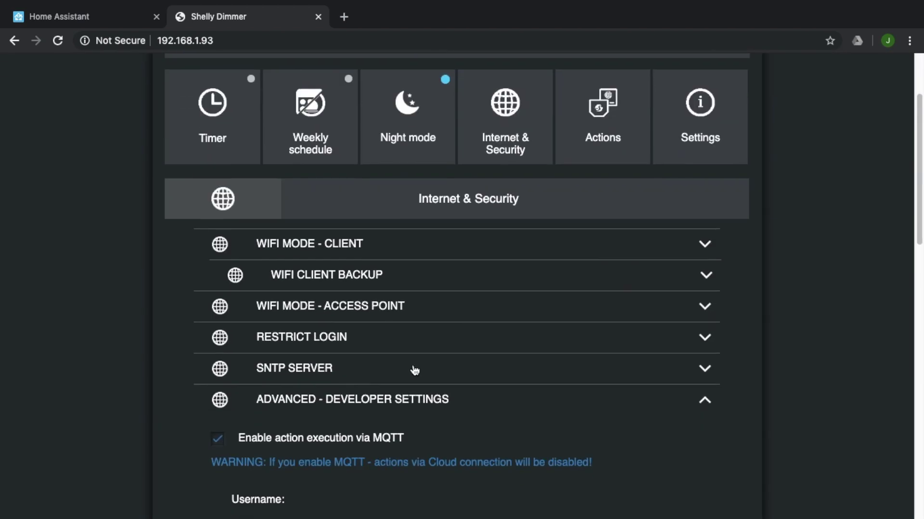
pyautogui.click(305, 399)
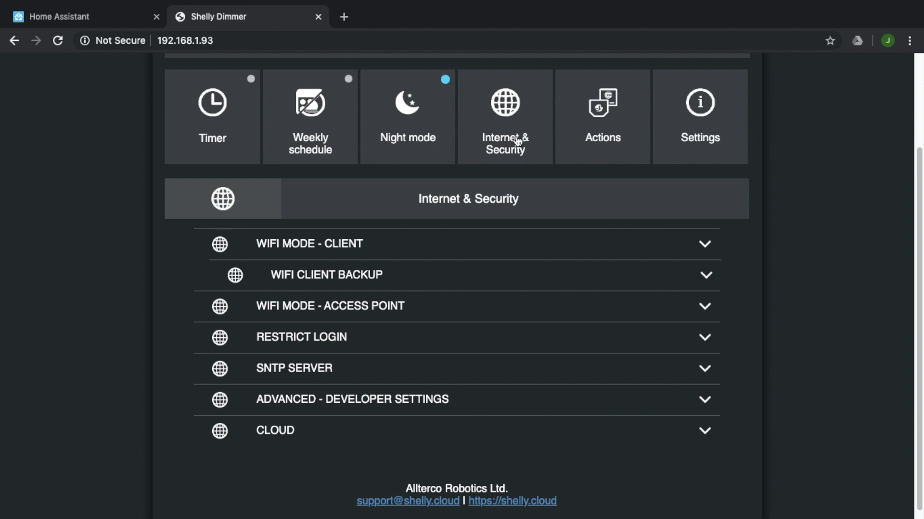
pyautogui.click(605, 138)
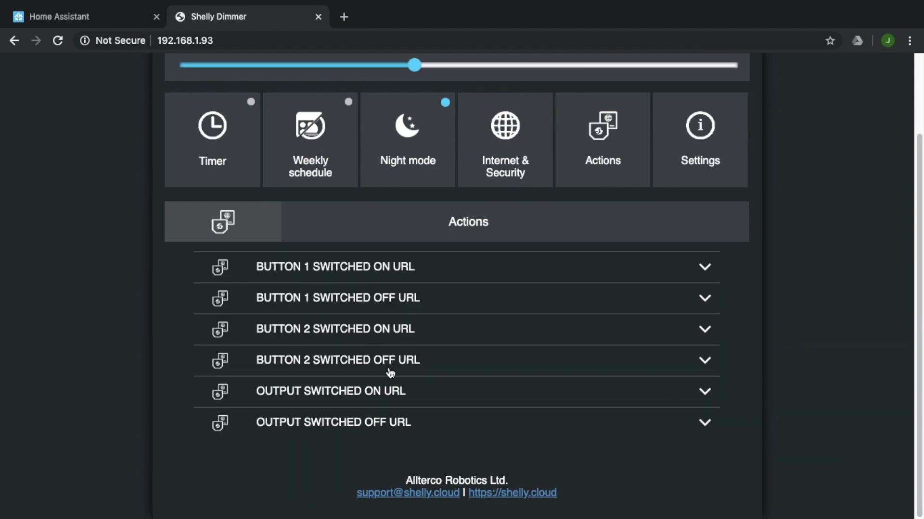
# - Return to Settings and review the Power On Default Mode options
pyautogui.click(716, 149)
pyautogui.click(346, 237)
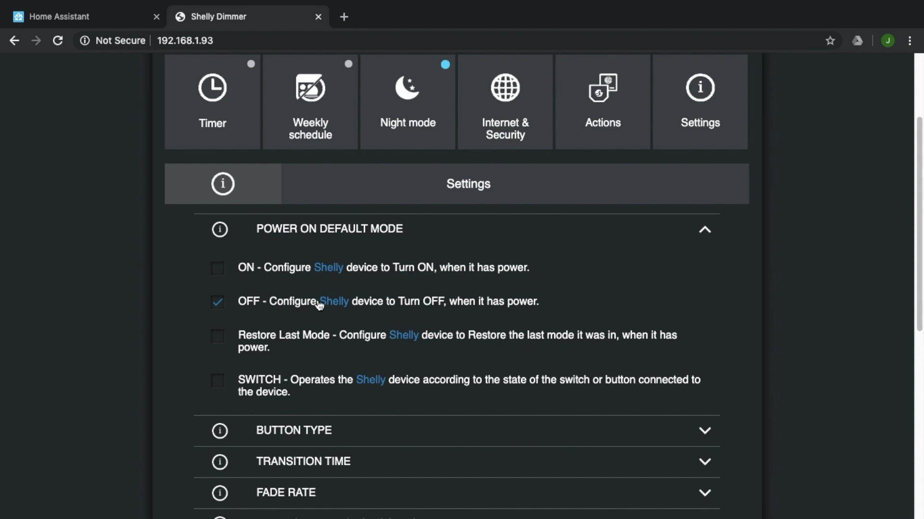
pyautogui.click(352, 236)
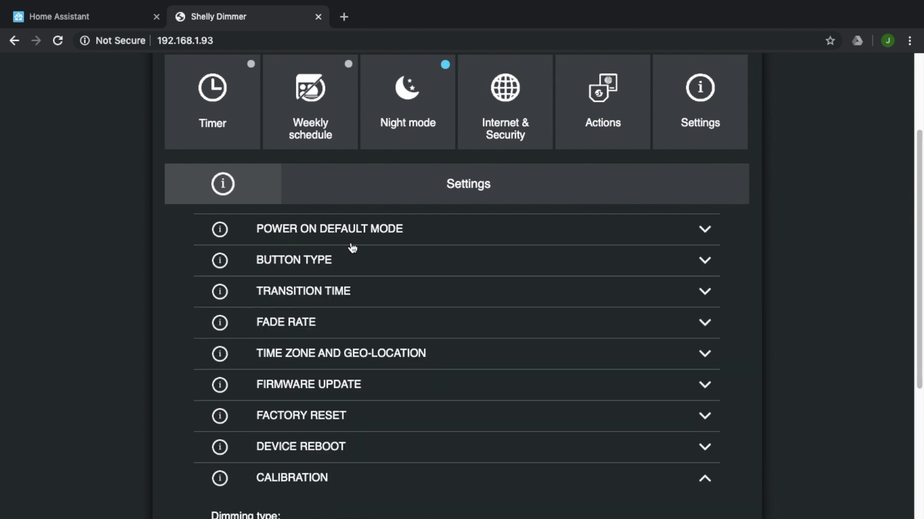
# - Review the Button Type options, then show the on/off transition time of 1000 ms
pyautogui.click(337, 274)
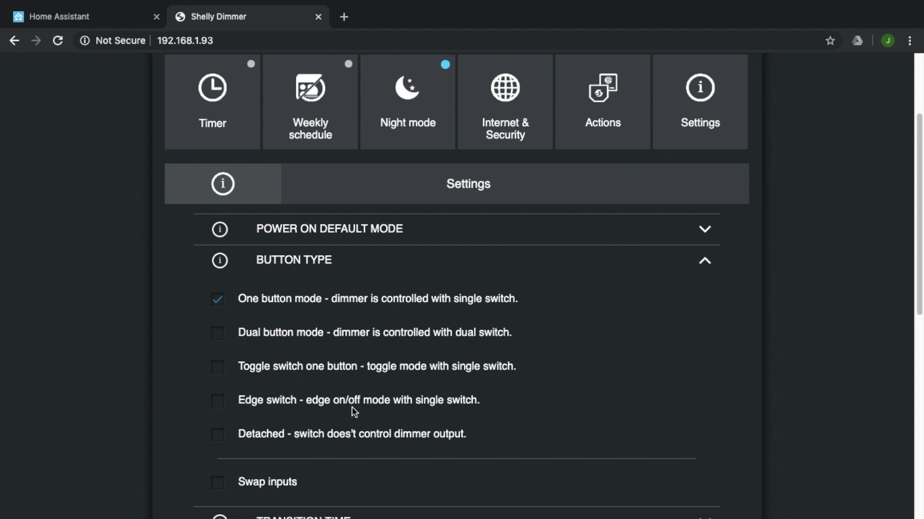
pyautogui.scroll(-3, 351, 411)
pyautogui.click(312, 106)
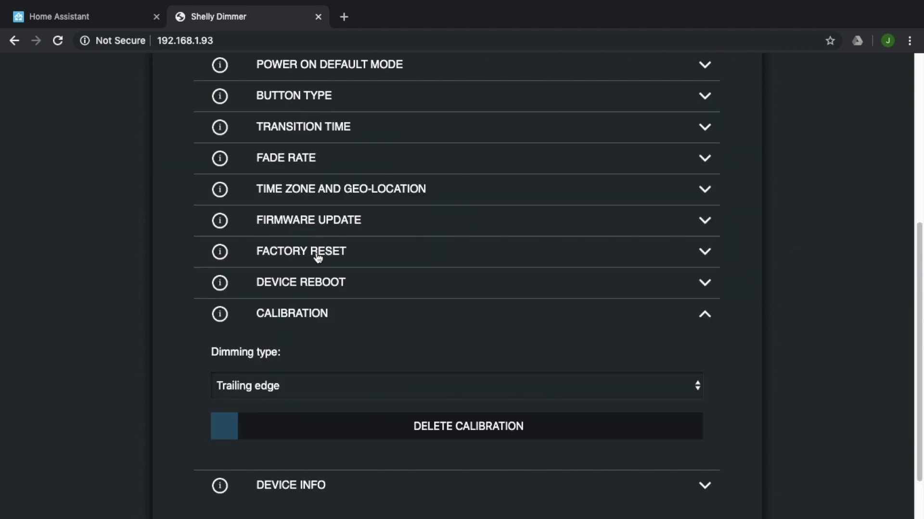
pyautogui.scroll(1, 300, 183)
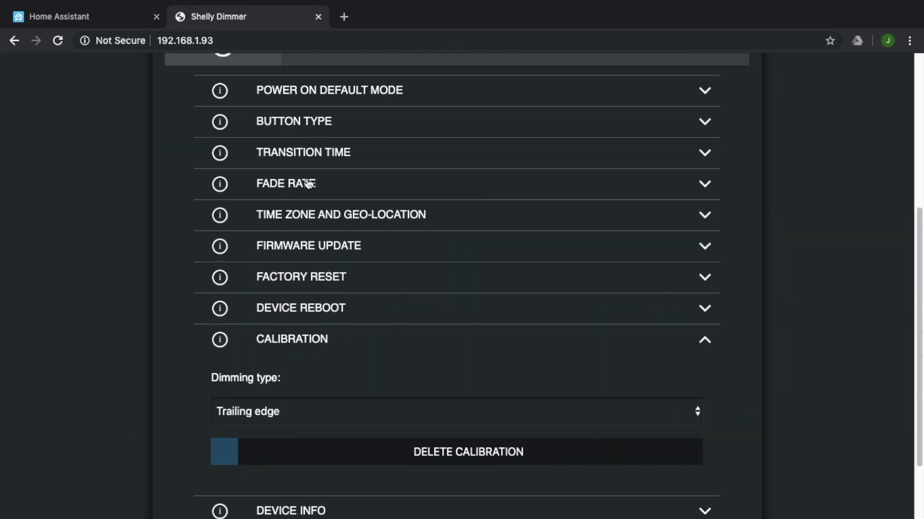
pyautogui.click(308, 163)
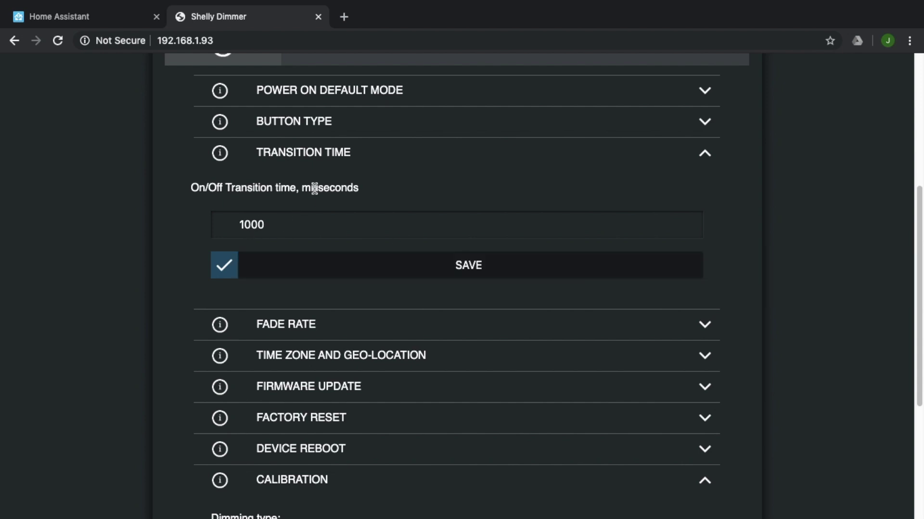
# - Review the fade rate and the dimming type list, keeping Trailing edge
pyautogui.click(349, 158)
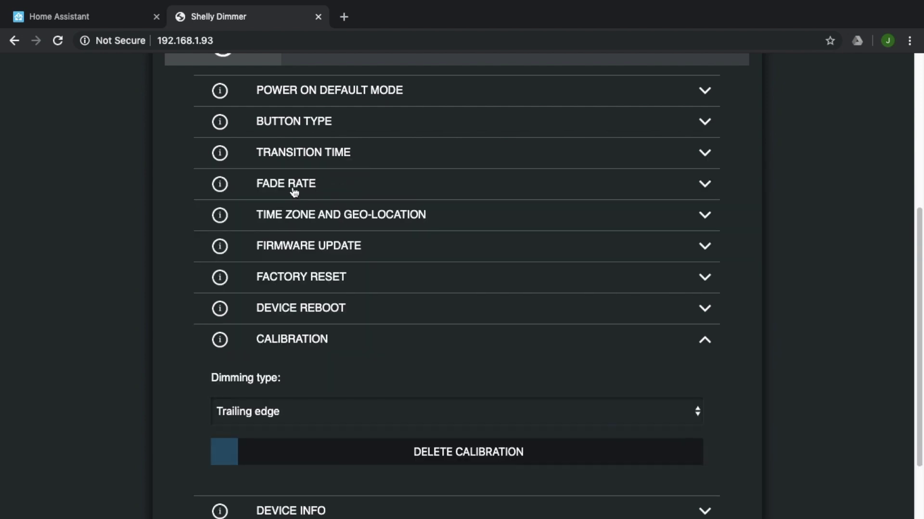
pyautogui.click(294, 192)
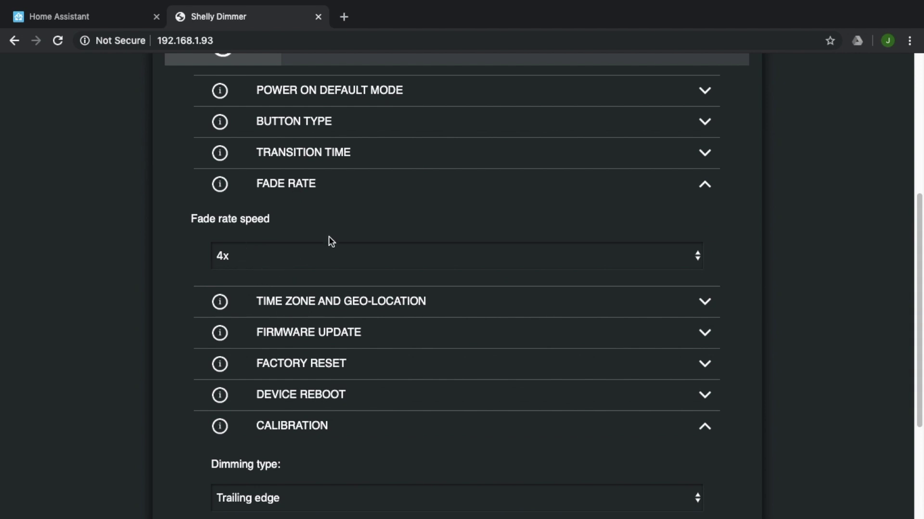
pyautogui.click(311, 188)
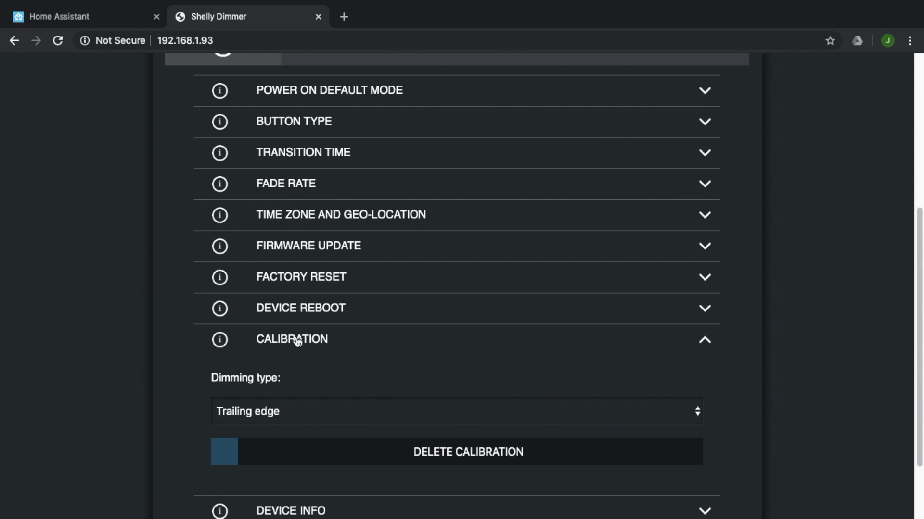
pyautogui.scroll(-2, 315, 346)
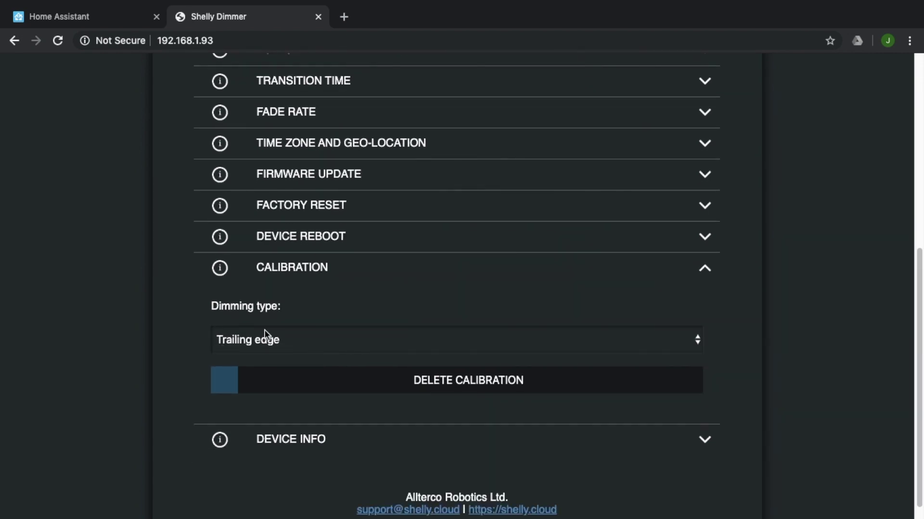
pyautogui.click(284, 337)
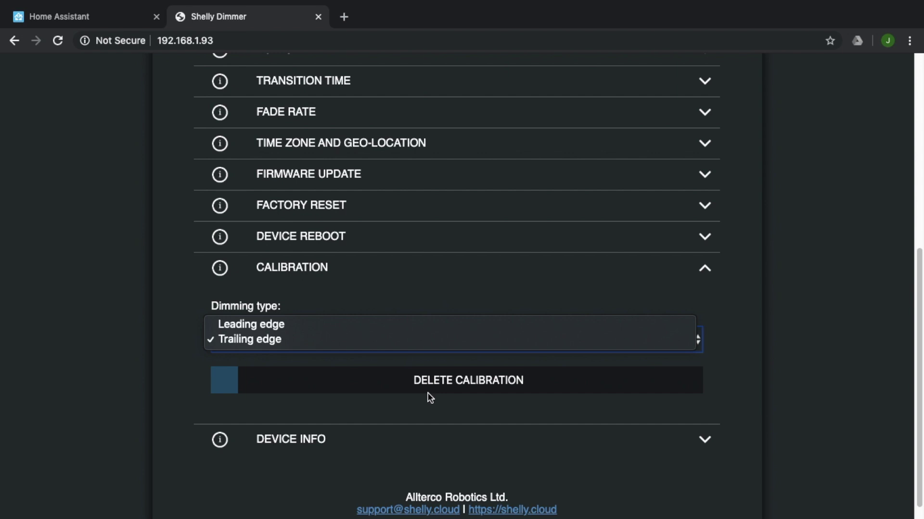
pyautogui.click(433, 406)
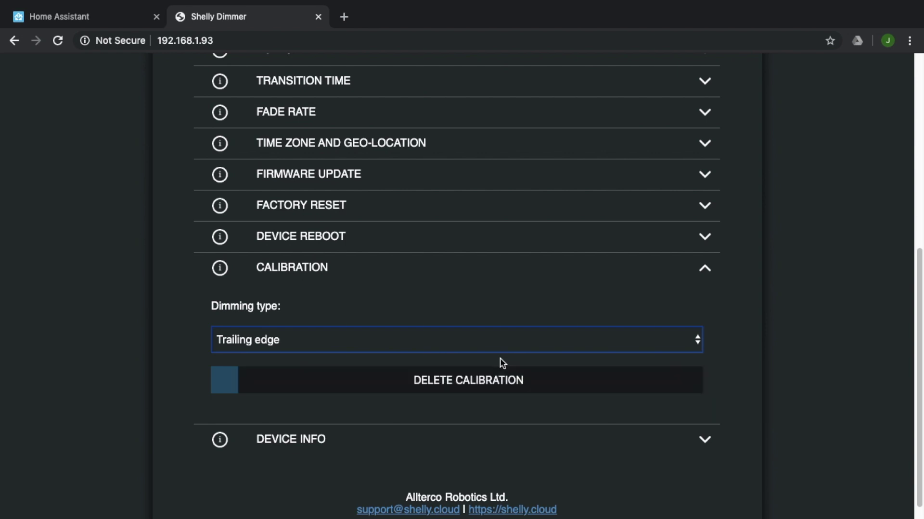
# - Collapse Calibration and raise the dimmer brightness to 100%, drawing 40 W
pyautogui.click(705, 272)
pyautogui.scroll(5, 509, 247)
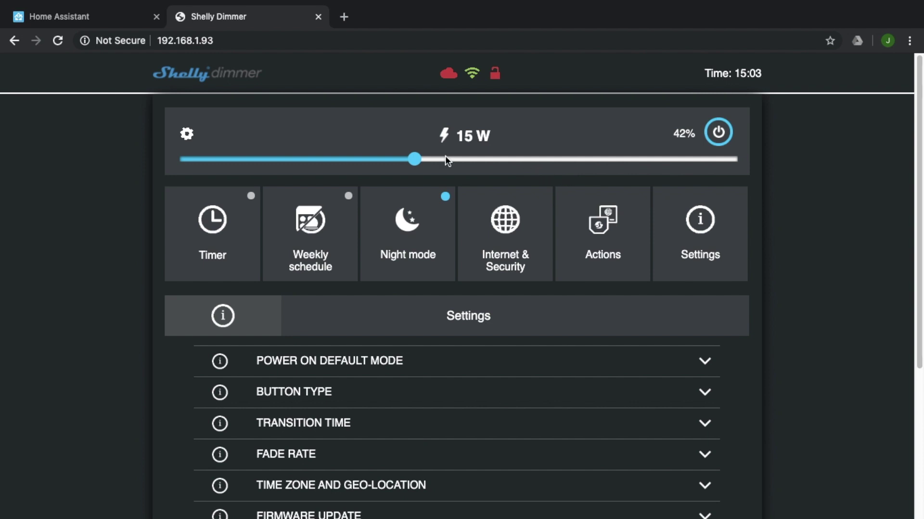
pyautogui.moveTo(417, 151); pyautogui.dragTo(863, 200)
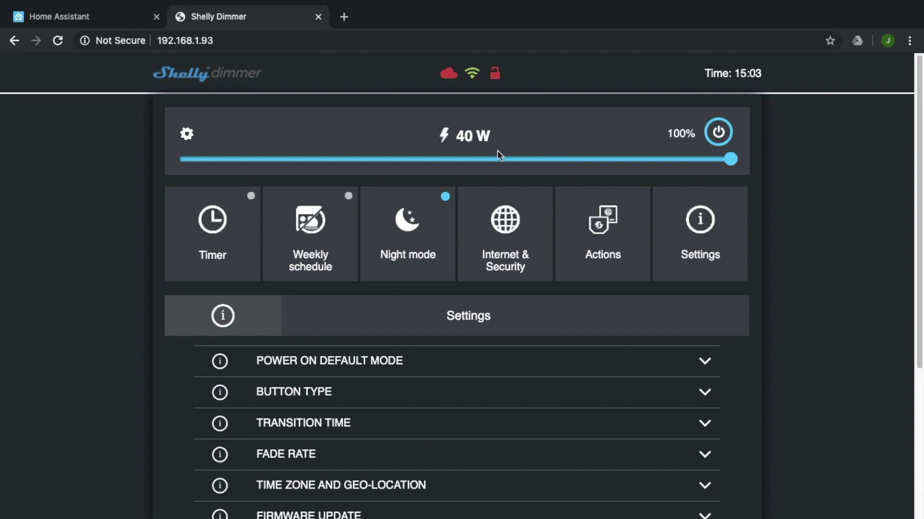
# - Dim the Shelly to 15% (2 W), then switch to Home Assistant's States page
pyautogui.click(246, 160)
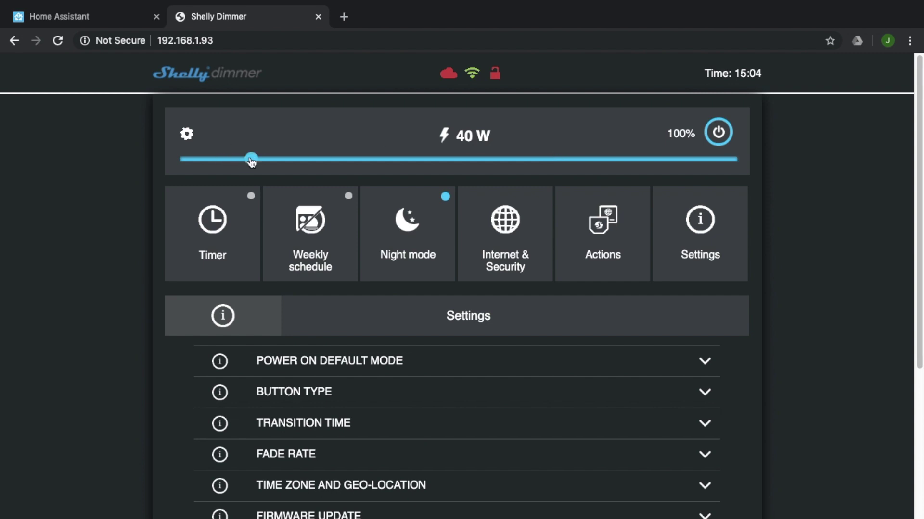
pyautogui.click(219, 160)
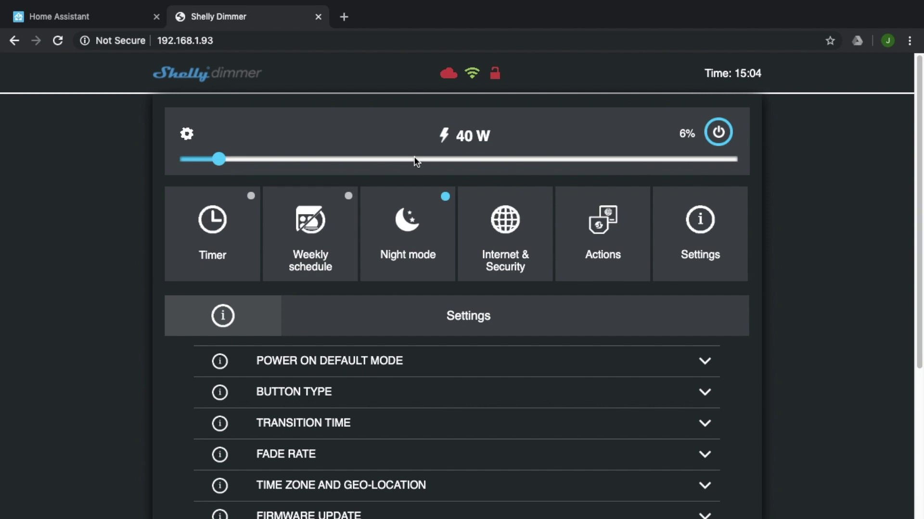
pyautogui.click(251, 164)
pyautogui.click(267, 159)
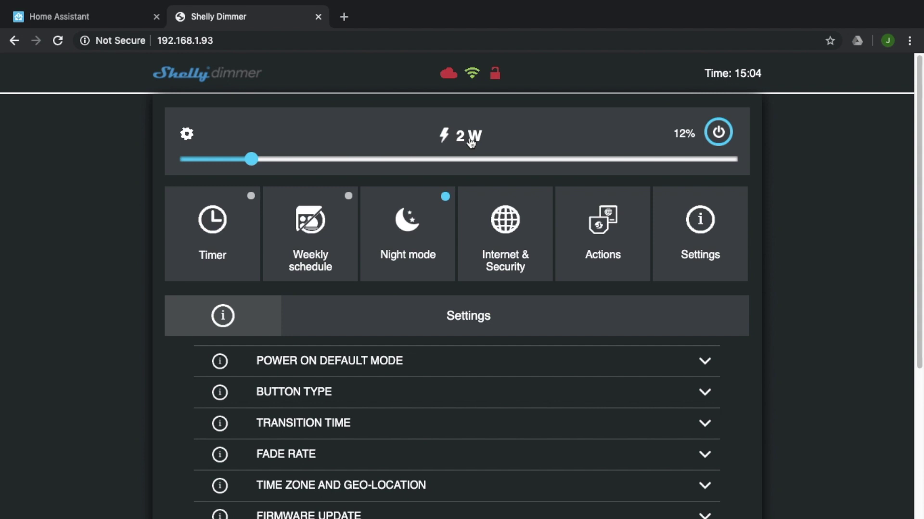
pyautogui.click(268, 164)
pyautogui.click(92, 19)
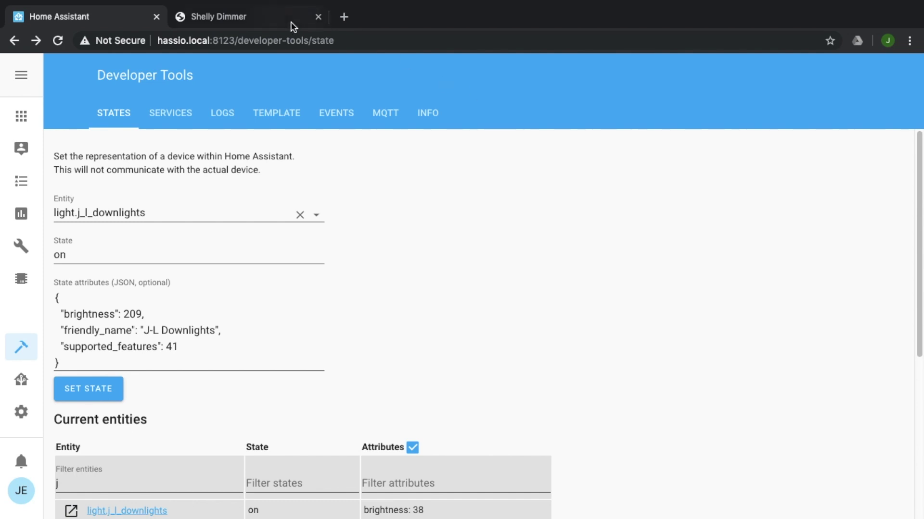
# - Open Internet & Security on the Shelly page, then return to Home Assistant
pyautogui.click(272, 16)
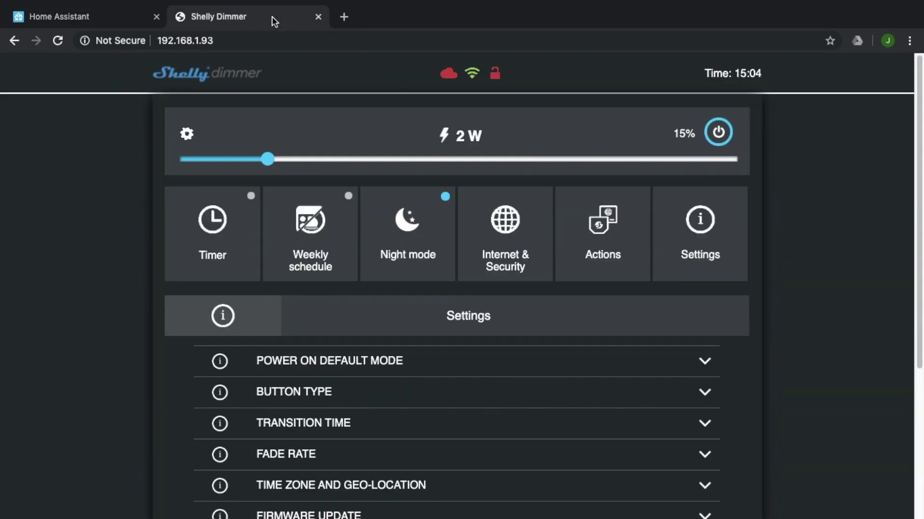
pyautogui.click(511, 239)
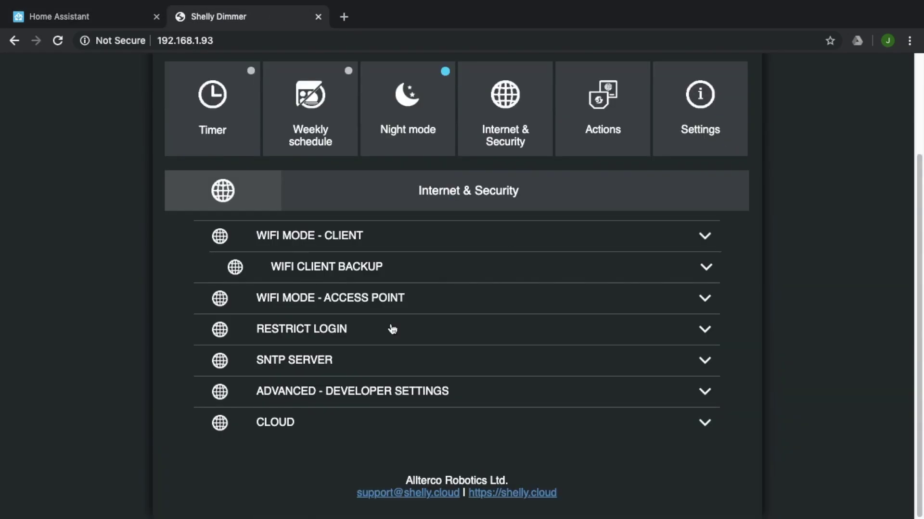
pyautogui.click(79, 18)
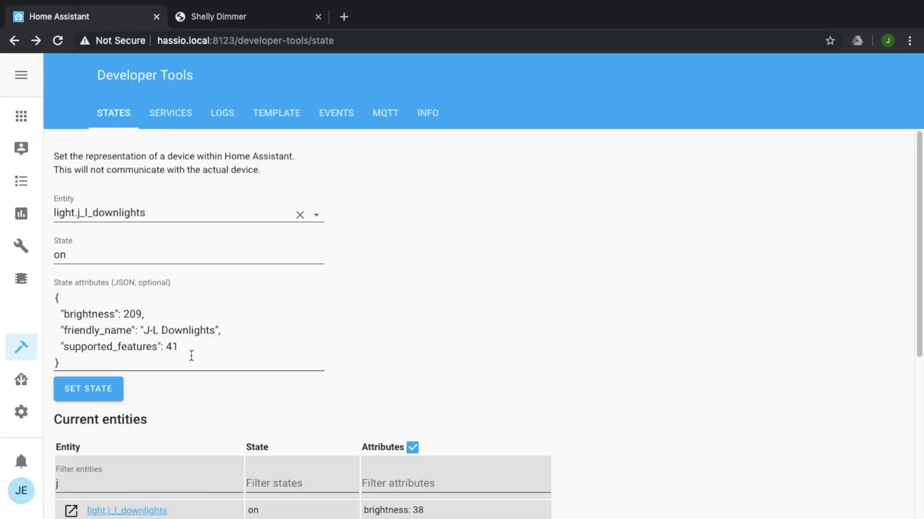
# - Open light.yaml in the configurator and highlight the J-L Downlights MQTT template light block
pyautogui.scroll(-1, 200, 395)
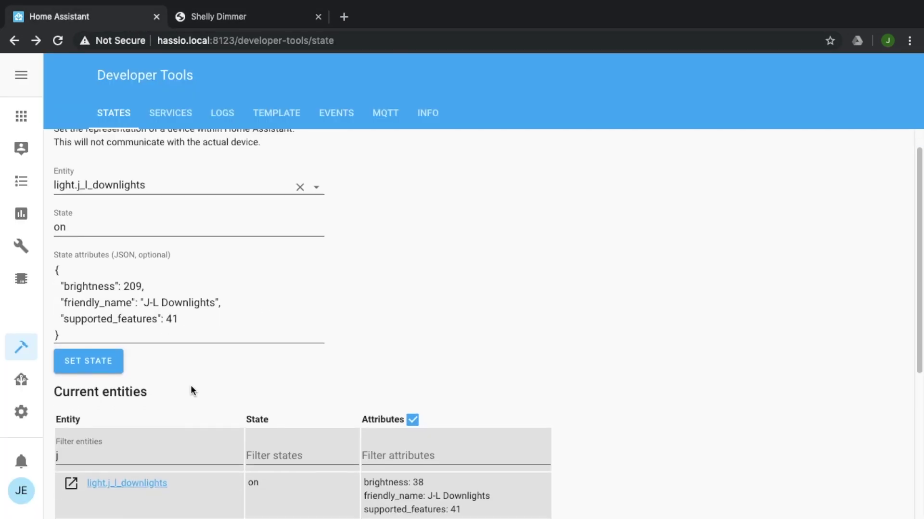
pyautogui.click(20, 246)
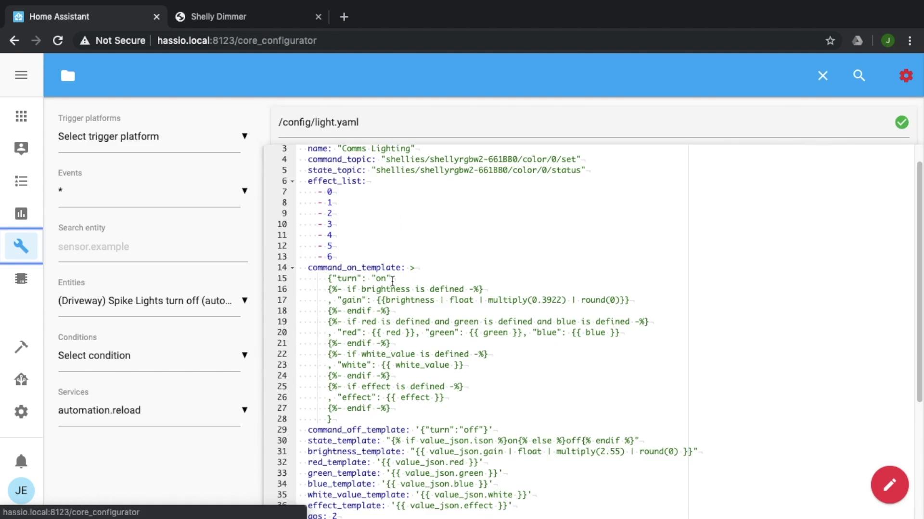
pyautogui.scroll(-2, 392, 280)
pyautogui.scroll(-1, 392, 280)
pyautogui.scroll(-2, 410, 358)
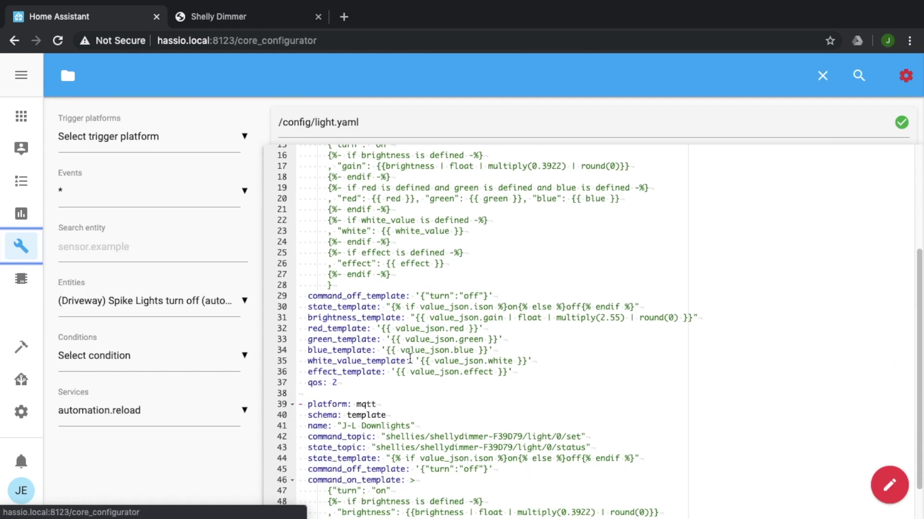
pyautogui.moveTo(300, 364); pyautogui.dragTo(533, 514)
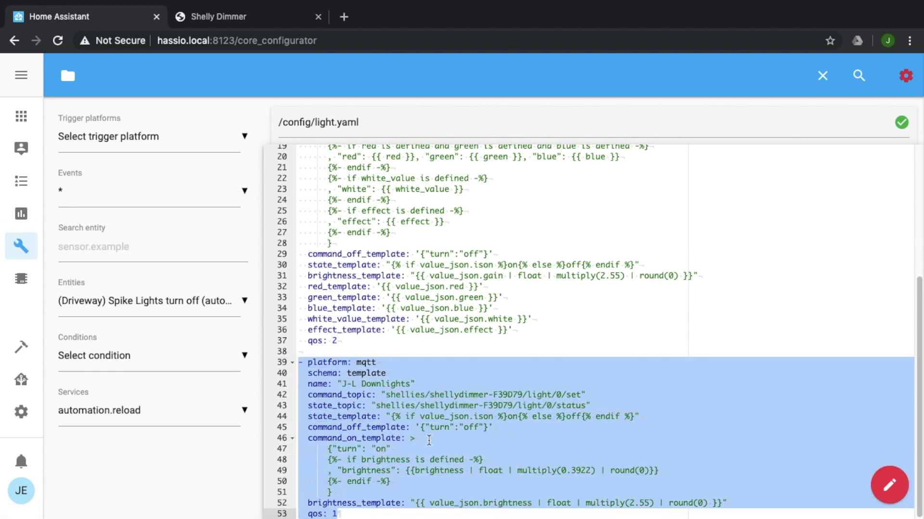
pyautogui.click(446, 366)
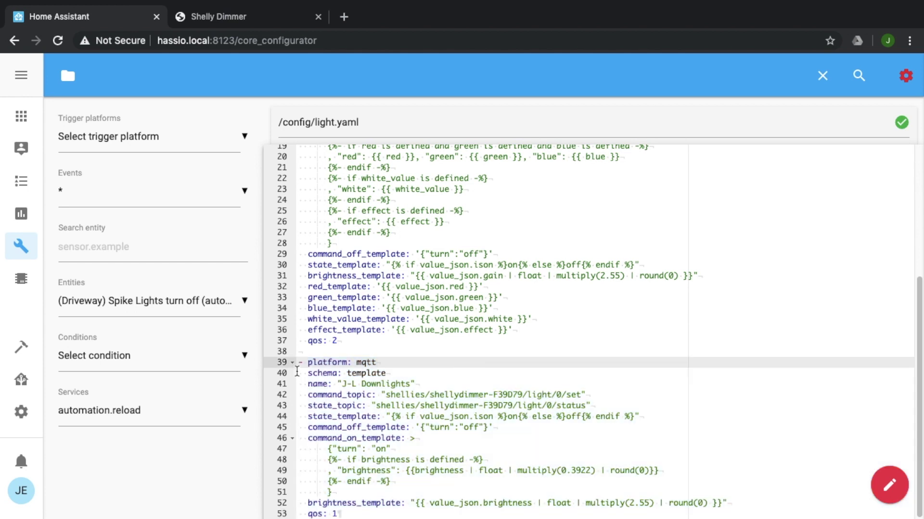
pyautogui.moveTo(298, 362); pyautogui.dragTo(453, 506)
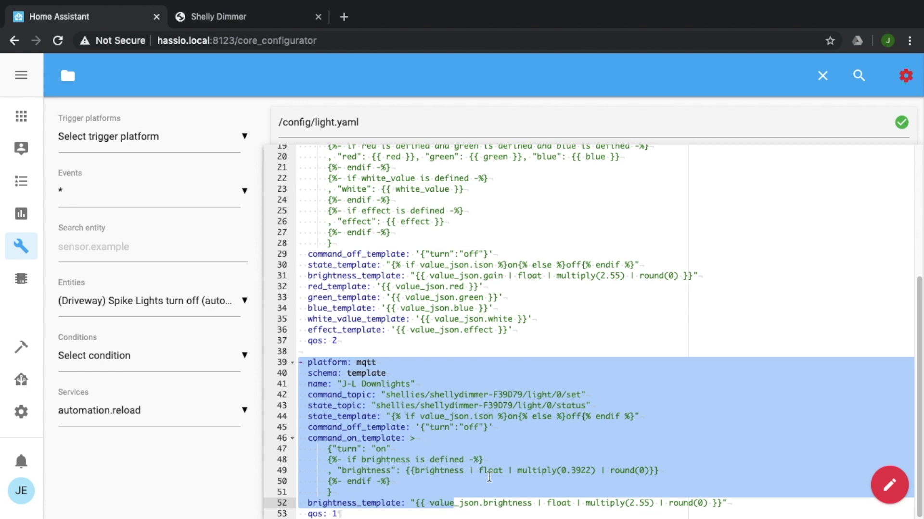
pyautogui.click(460, 437)
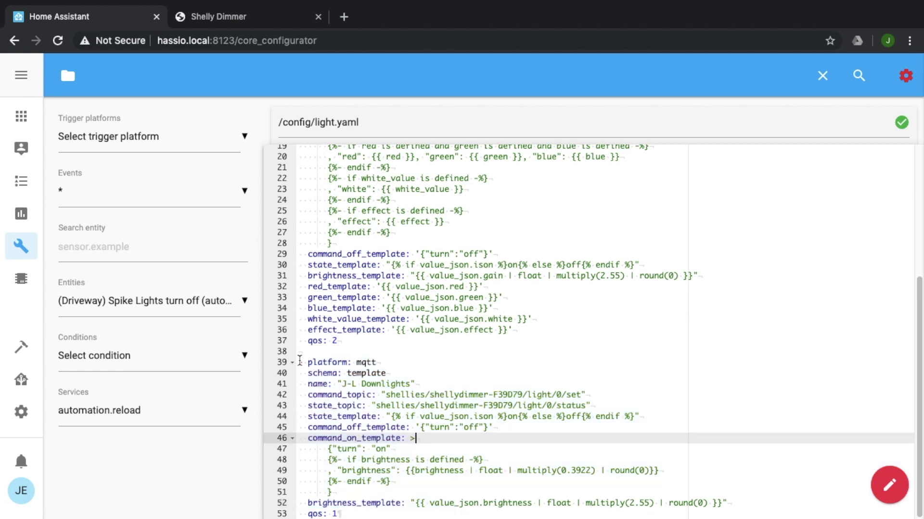
pyautogui.moveTo(299, 361); pyautogui.dragTo(489, 501)
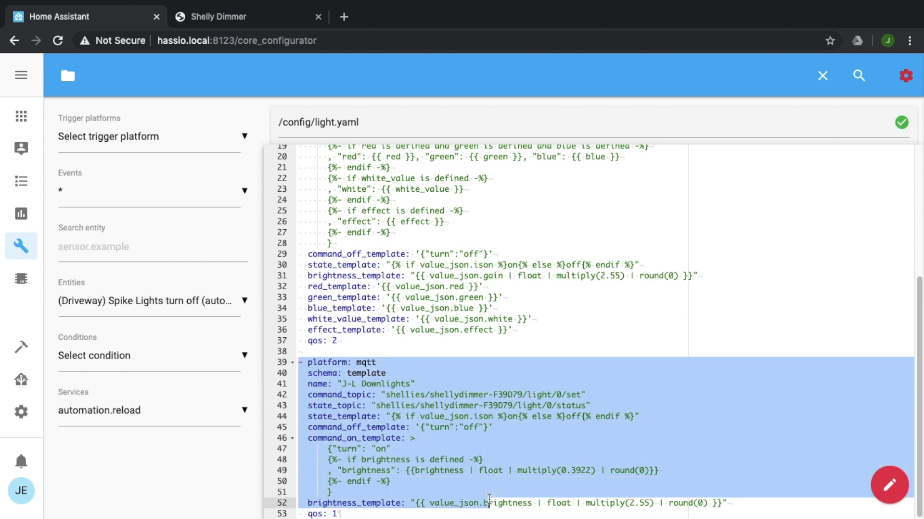
pyautogui.click(394, 511)
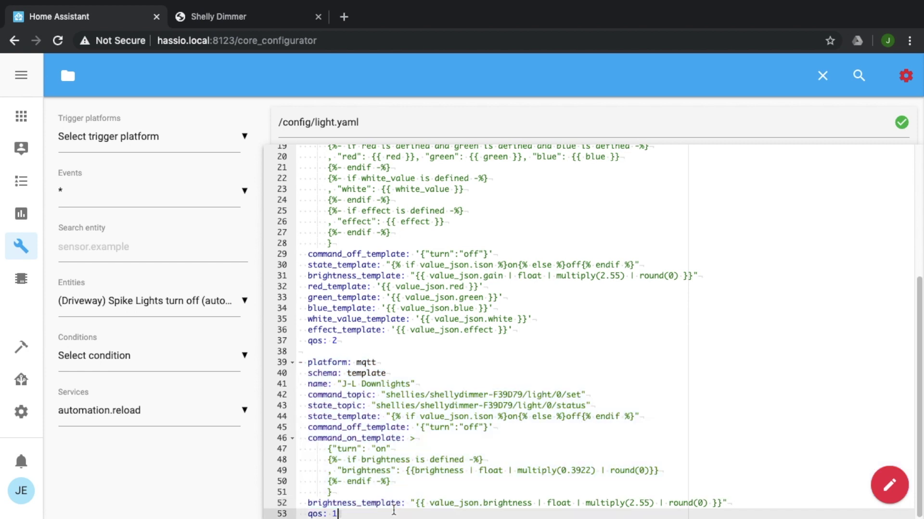
# - Open the light.j_l_downlights control dialog from Developer Tools States
pyautogui.click(21, 346)
pyautogui.scroll(-2, 255, 461)
pyautogui.scroll(-1, 255, 461)
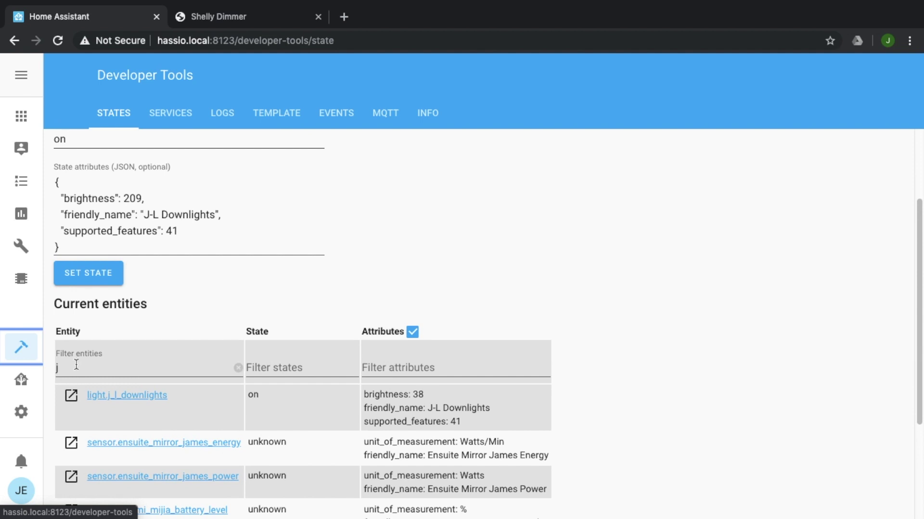
pyautogui.click(109, 403)
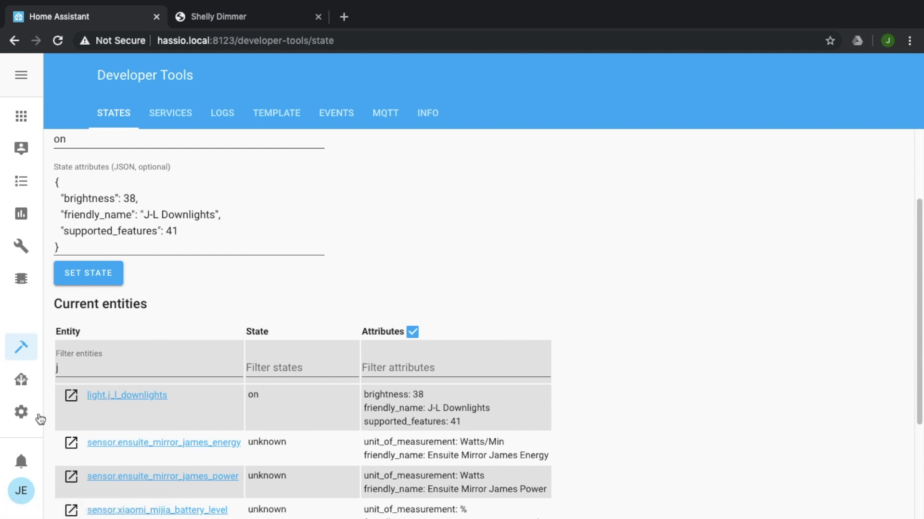
pyautogui.click(81, 401)
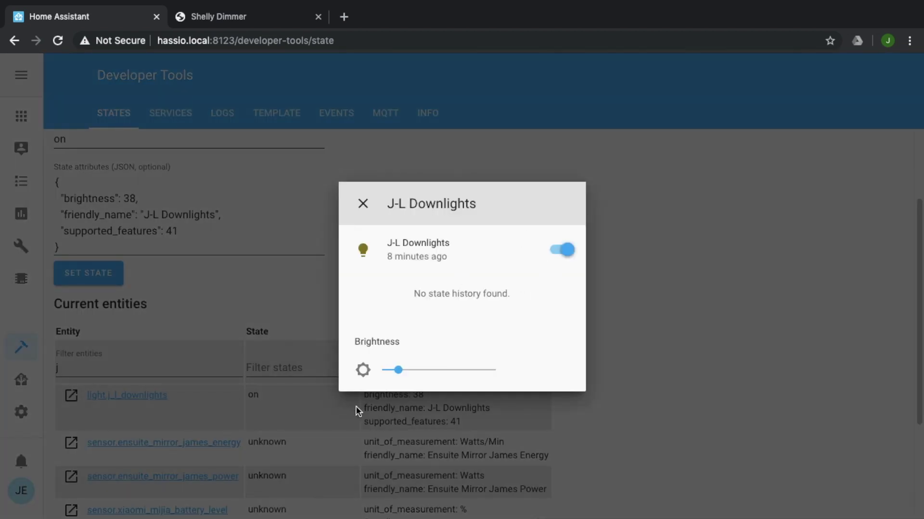
# - Raise J-L Downlights to maximum brightness, toggle it off and on, and check the Shelly level
pyautogui.moveTo(398, 374); pyautogui.dragTo(515, 373)
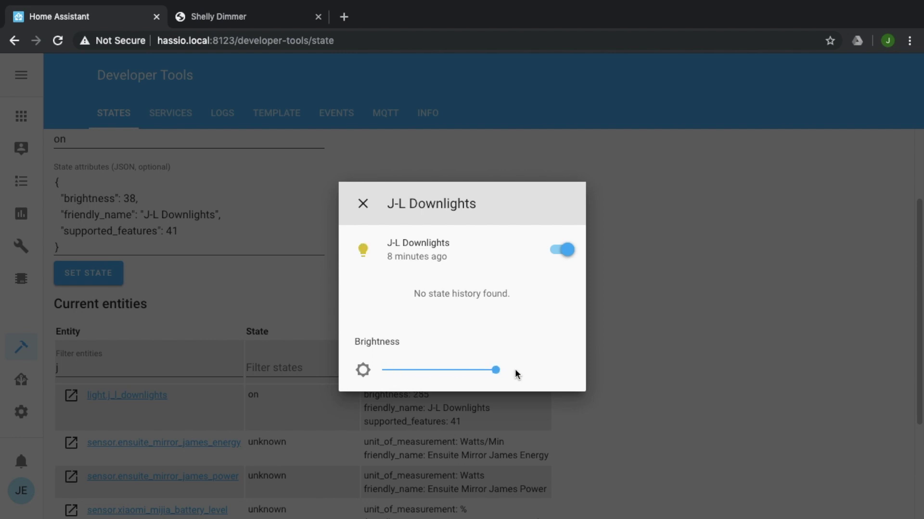
pyautogui.click(572, 253)
pyautogui.click(572, 252)
pyautogui.click(260, 16)
pyautogui.scroll(5, 354, 174)
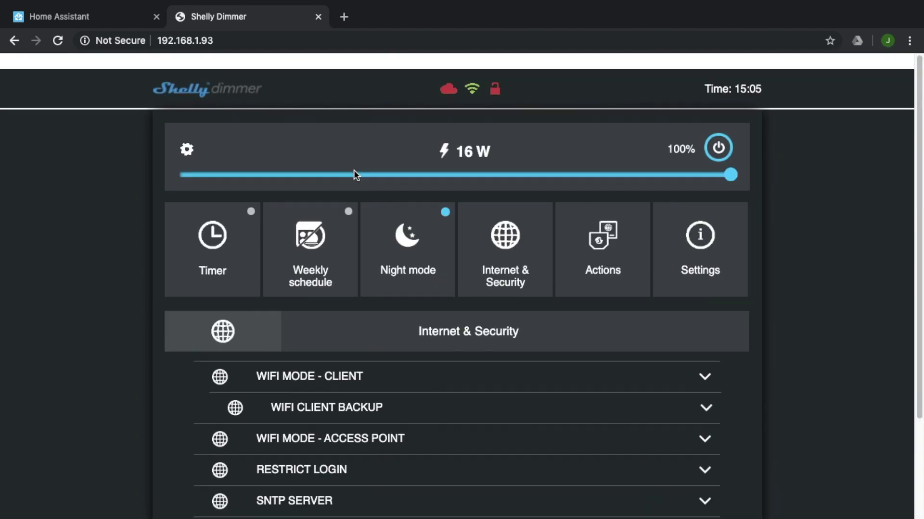
pyautogui.click(94, 16)
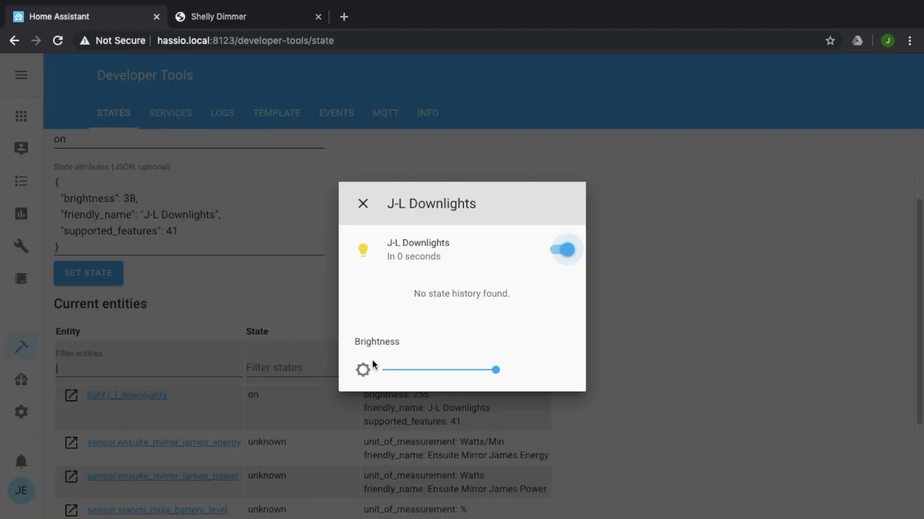
# - Drop J-L Downlights to minimum brightness and confirm the Shelly follows to 8%
pyautogui.moveTo(496, 371); pyautogui.dragTo(373, 375)
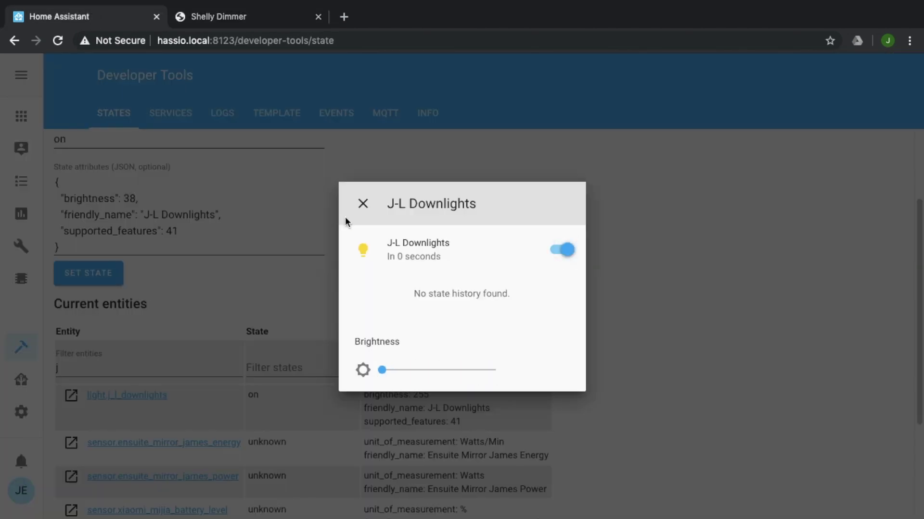
pyautogui.click(403, 399)
pyautogui.click(257, 17)
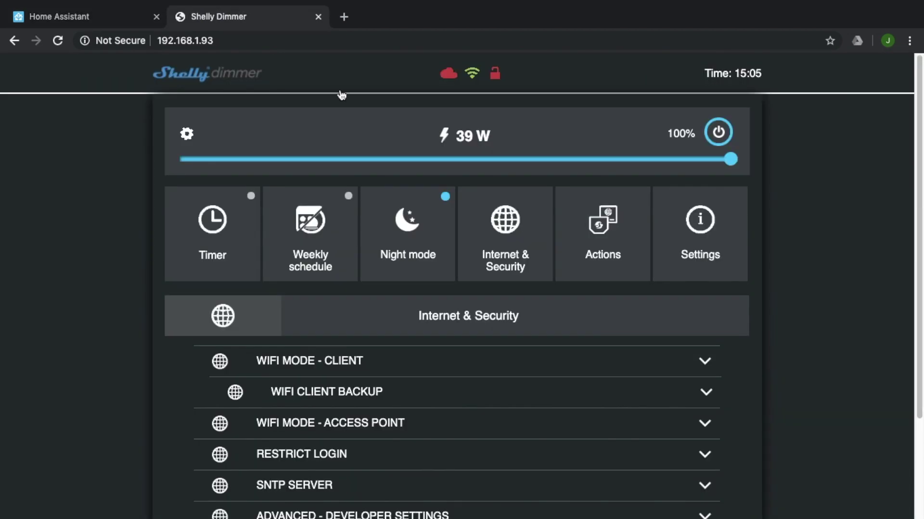
pyautogui.click(103, 14)
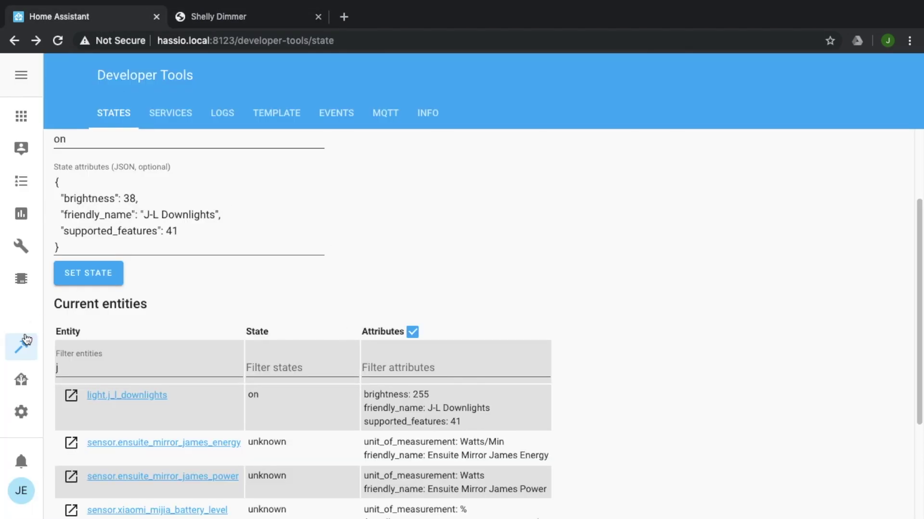
pyautogui.click(71, 395)
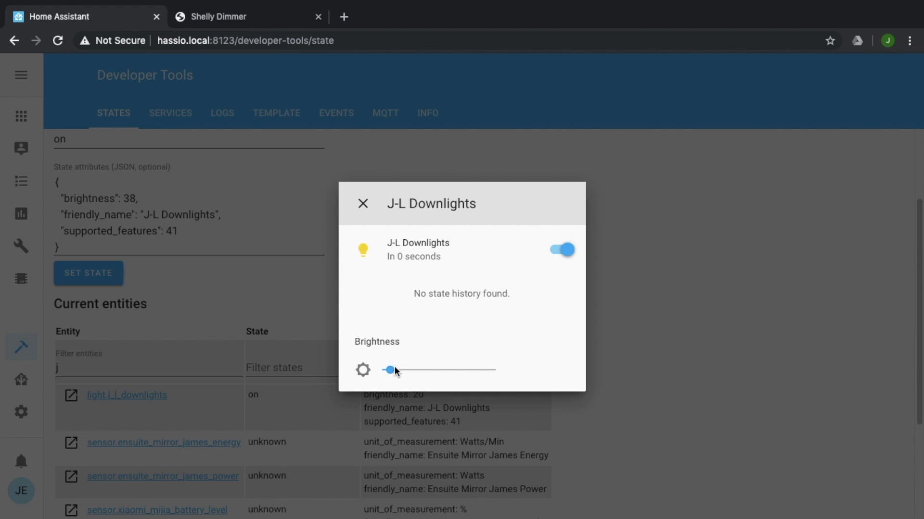
pyautogui.click(242, 20)
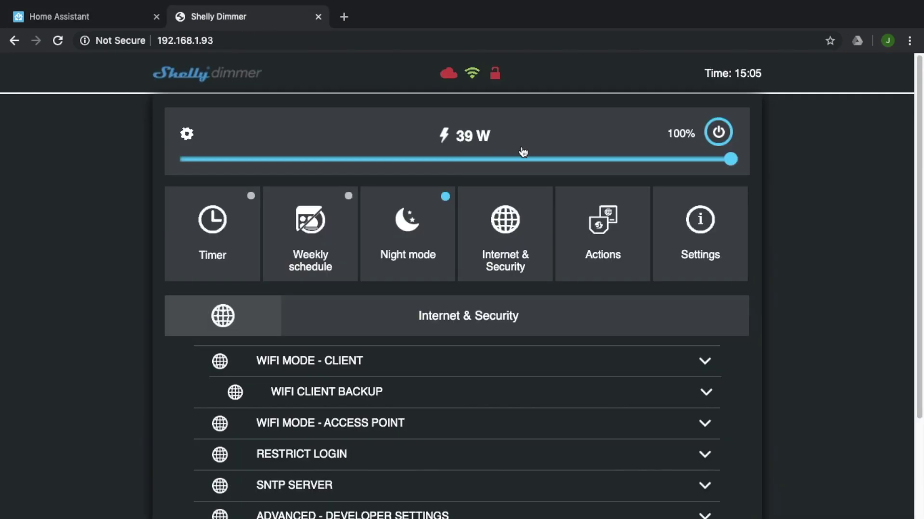
pyautogui.click(311, 37)
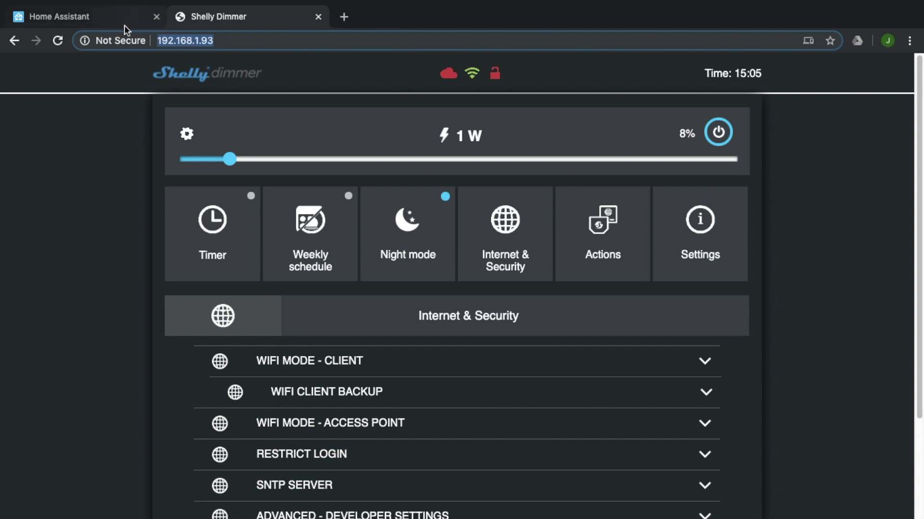
pyautogui.click(102, 19)
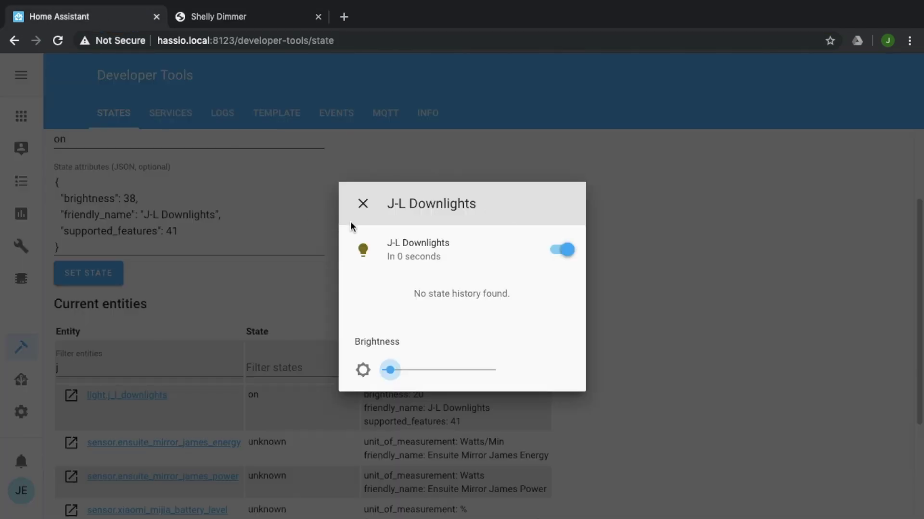
pyautogui.click(364, 204)
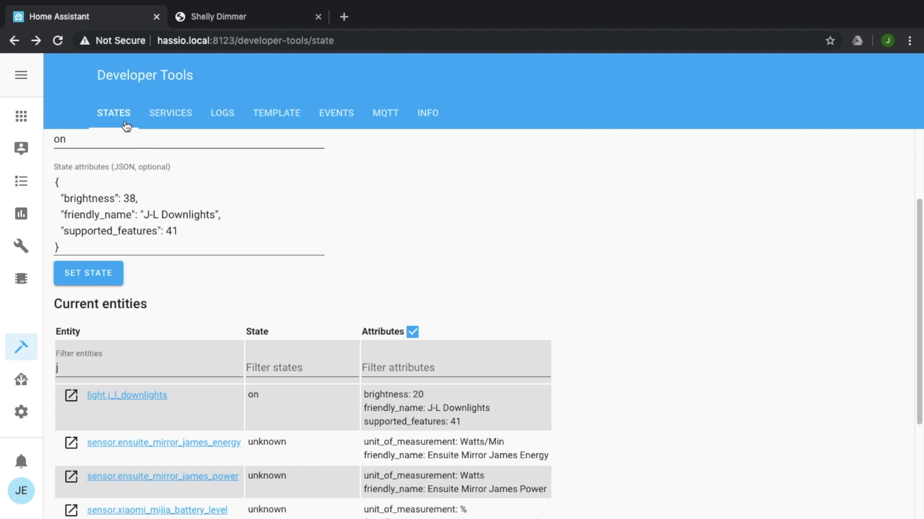
# - On the Shelly Dimmer page, drag brightness to 100%; the reading stays at 8%, 1 W
pyautogui.click(258, 19)
pyautogui.click(732, 160)
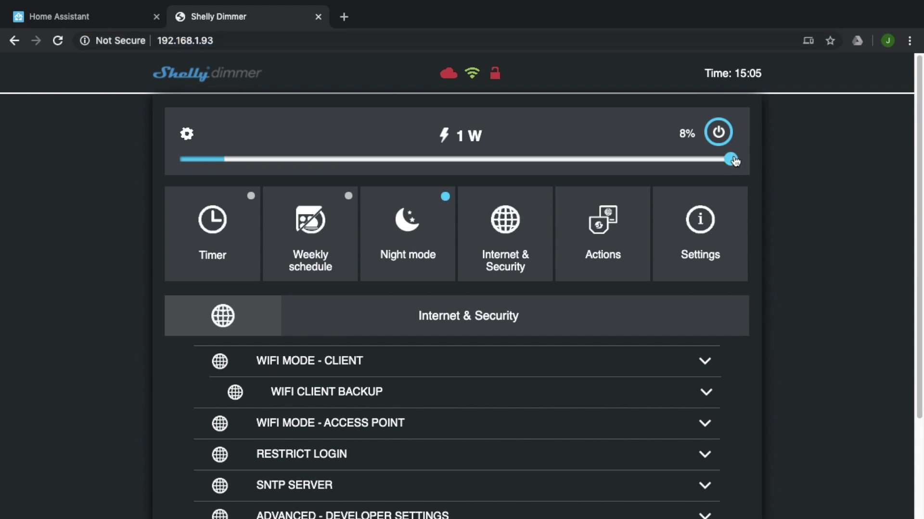